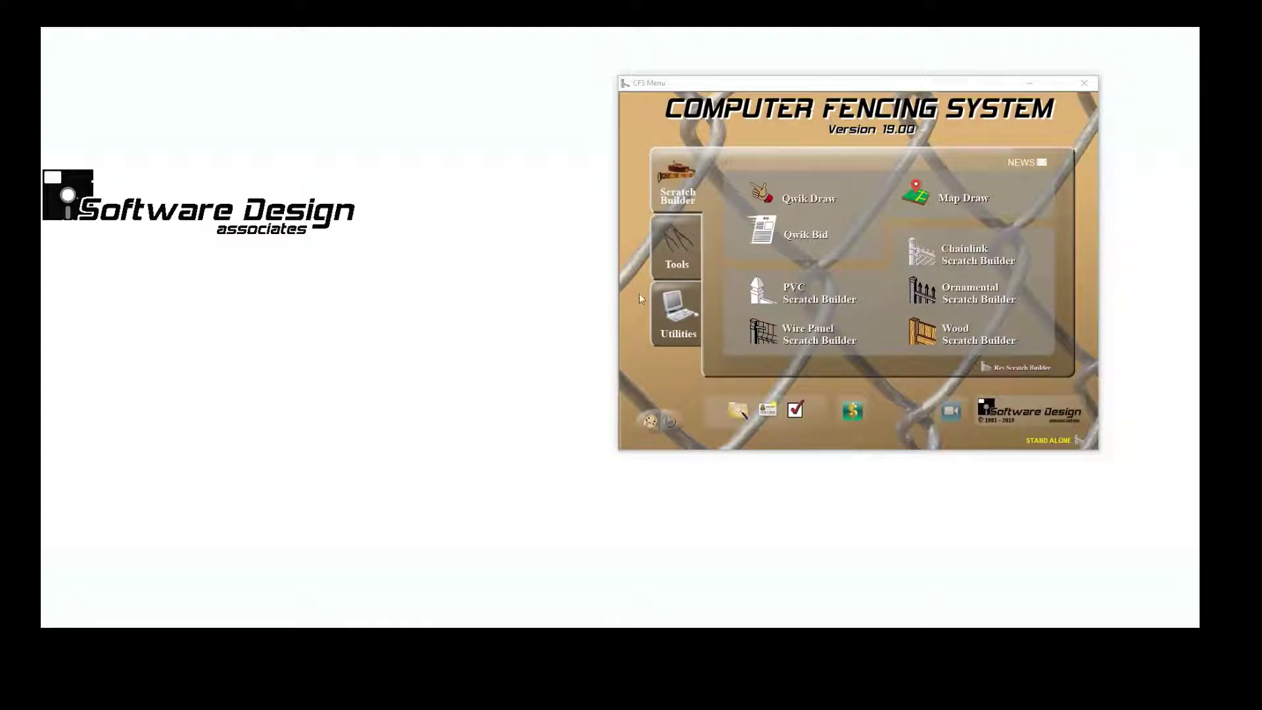
# Launch Shop Drawing from Tools and select the chain-link line-of-fence drawing type.
pyautogui.click(683, 255)
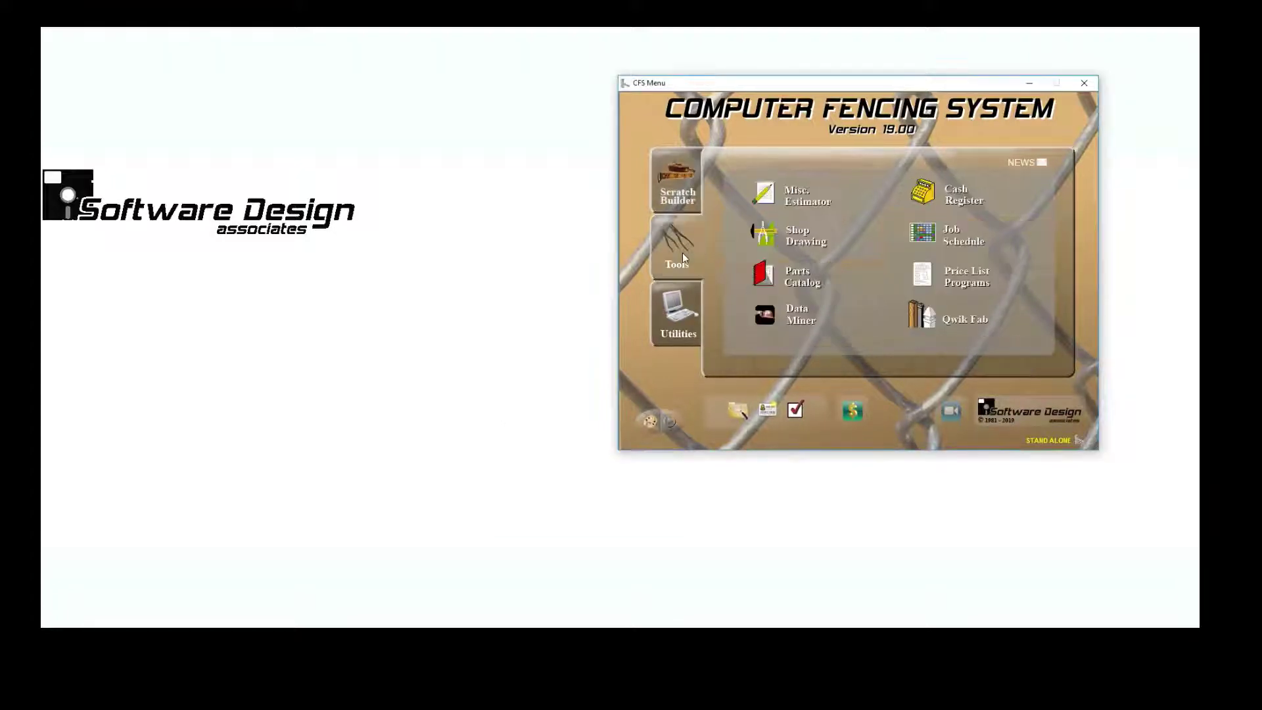
pyautogui.click(794, 239)
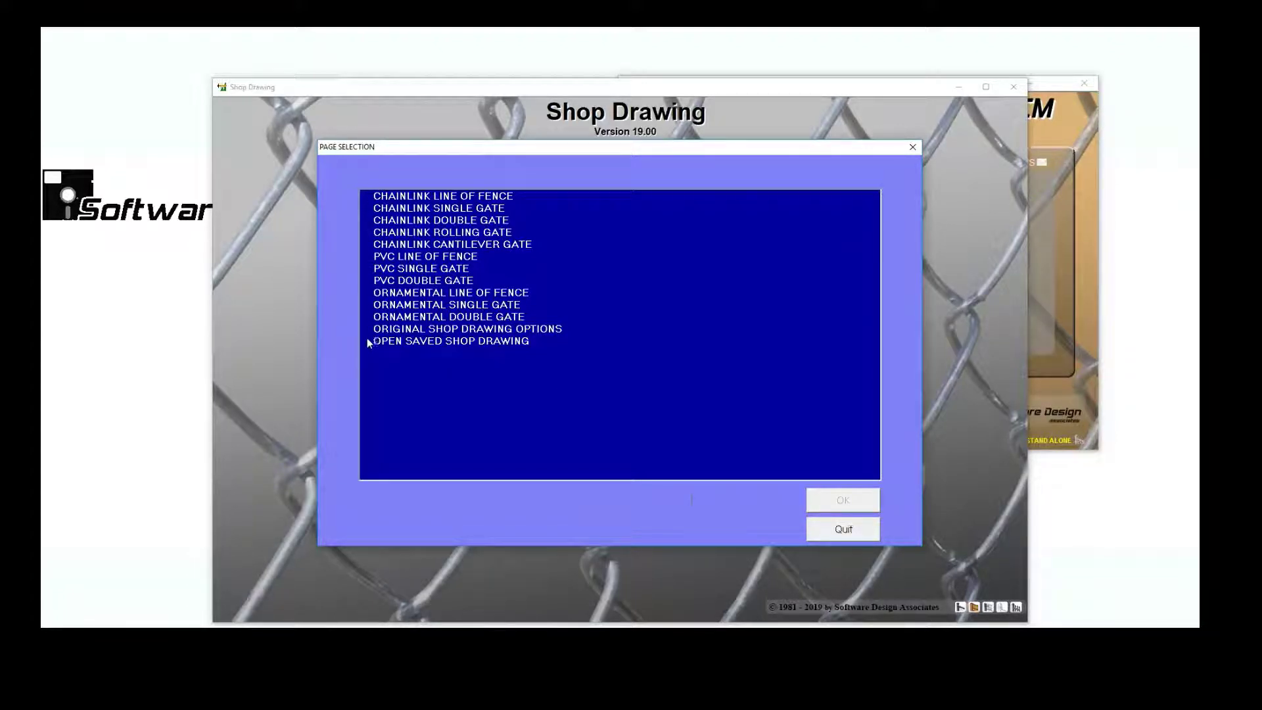
pyautogui.click(401, 342)
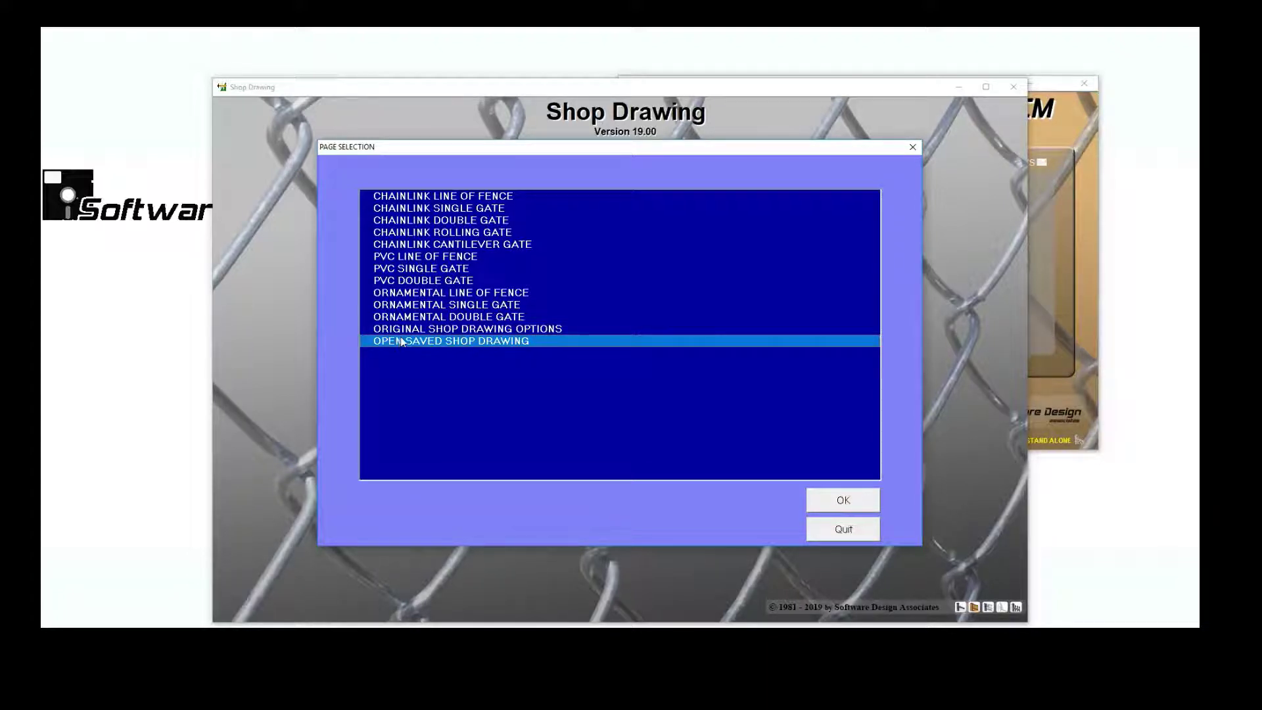
pyautogui.click(402, 330)
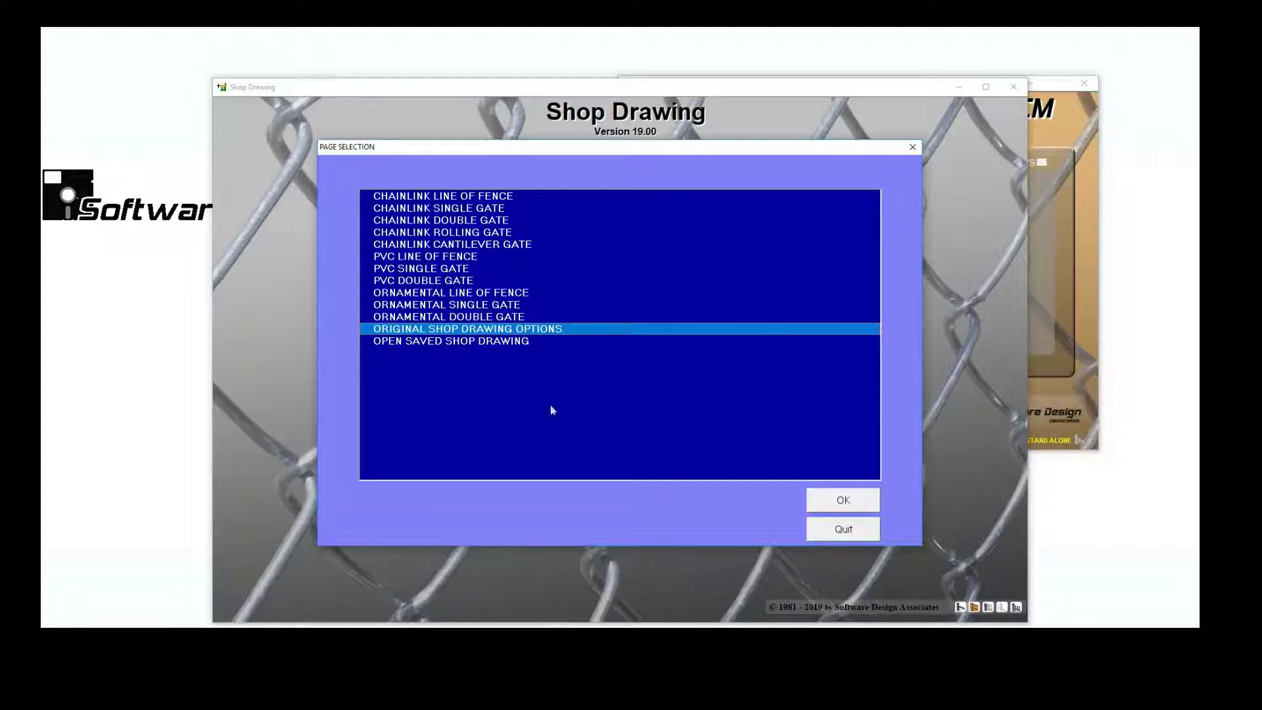
pyautogui.click(506, 199)
# Start the chain-link drawing with 60-inch fabric and 6-inch concrete post footings.
pyautogui.doubleClick(507, 199)
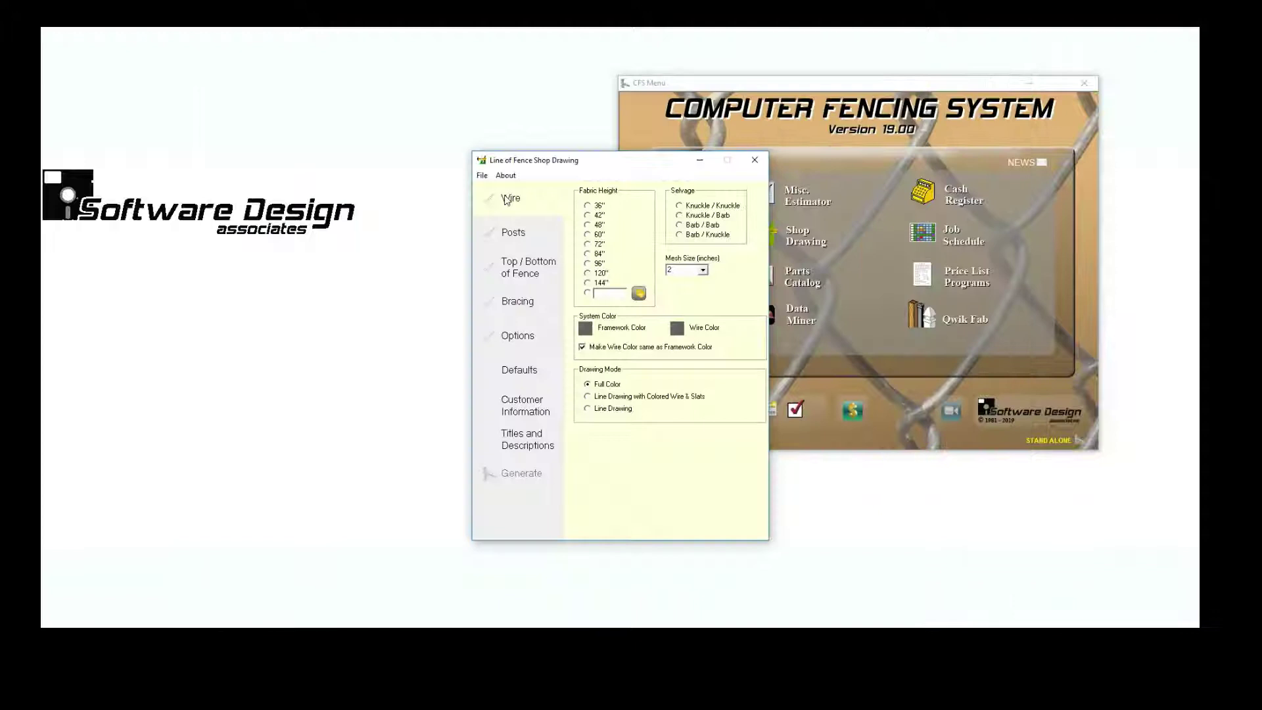
pyautogui.click(587, 235)
pyautogui.click(524, 231)
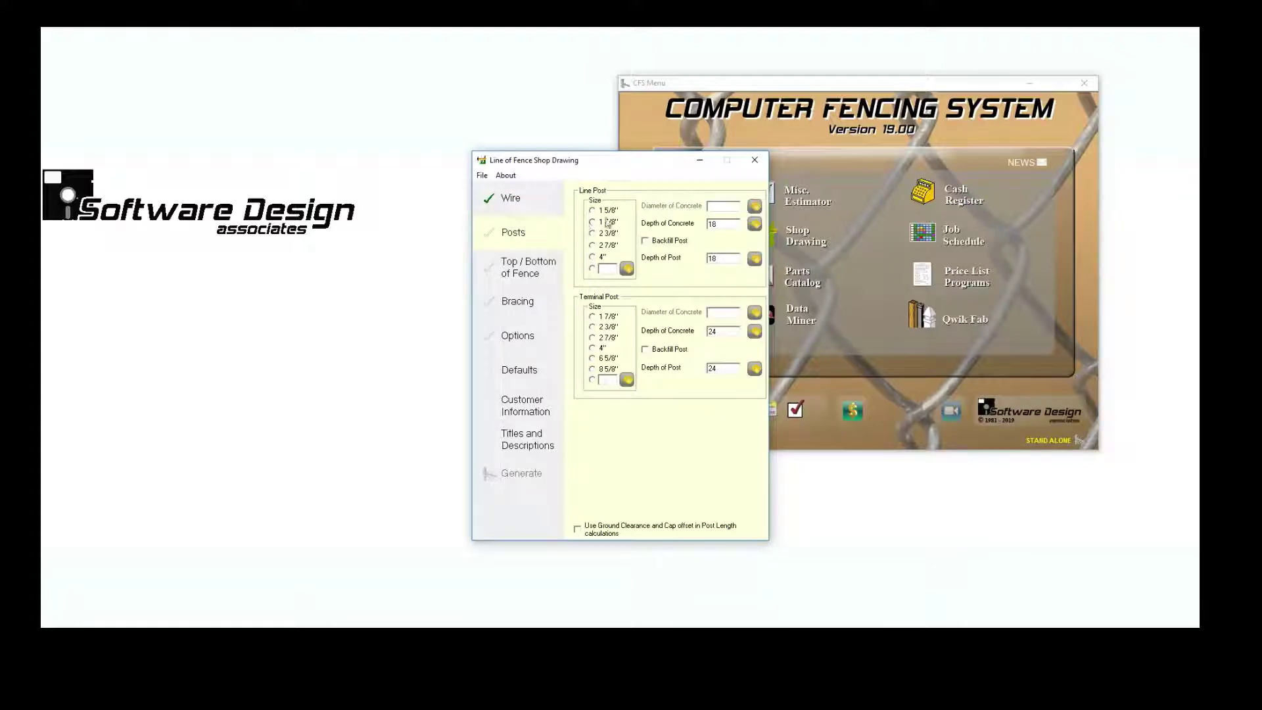
pyautogui.click(609, 210)
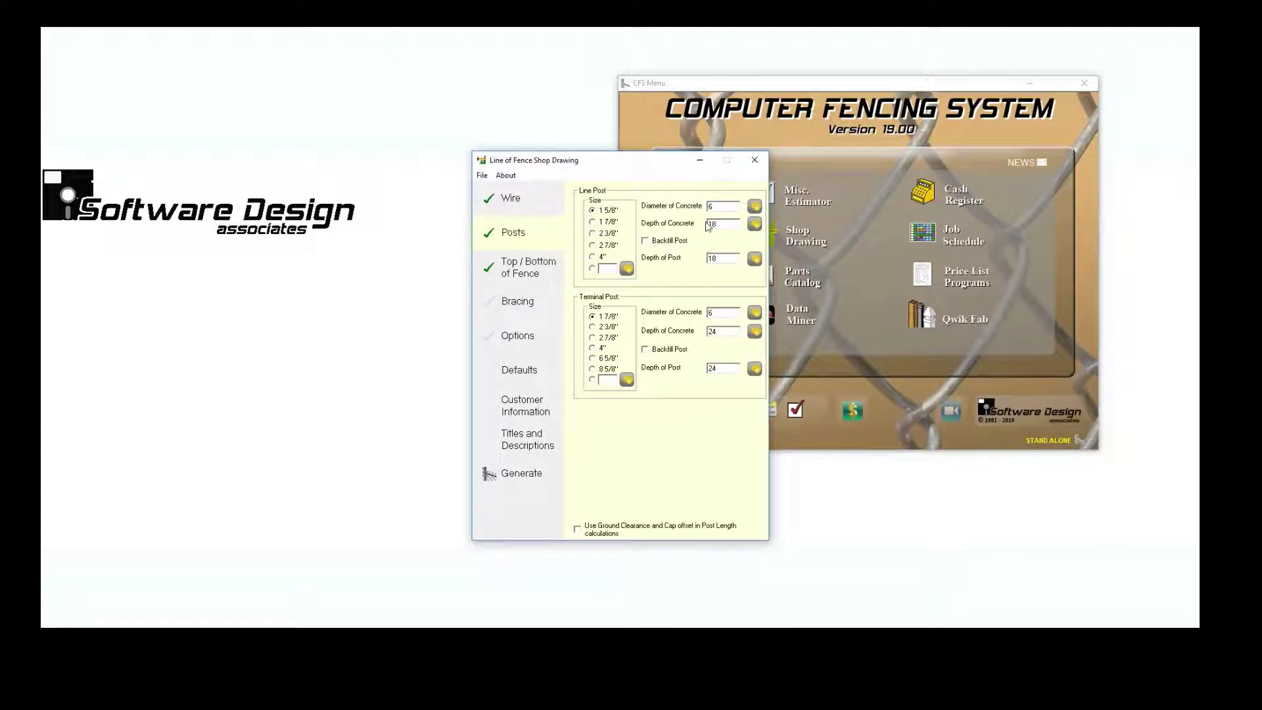
# Add a bottom rail along the fence and generate the drawing preview.
pyautogui.click(510, 274)
pyautogui.click(601, 300)
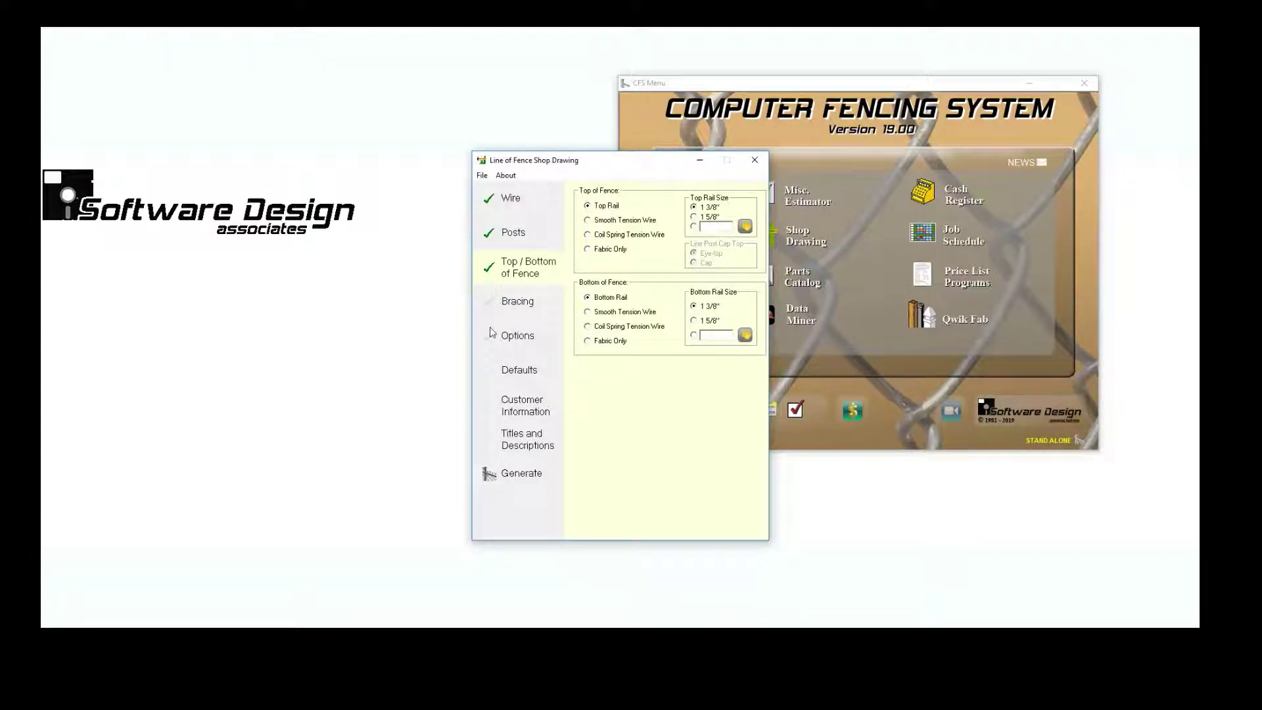
pyautogui.click(509, 474)
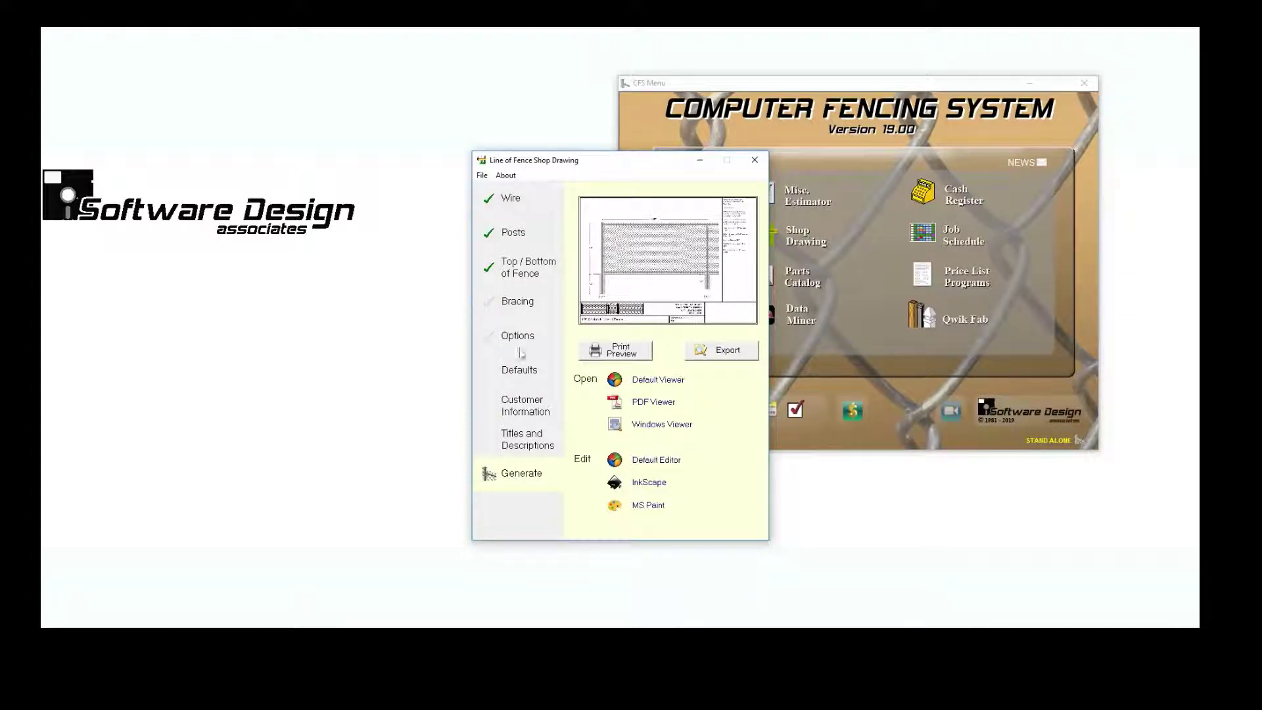
pyautogui.click(524, 308)
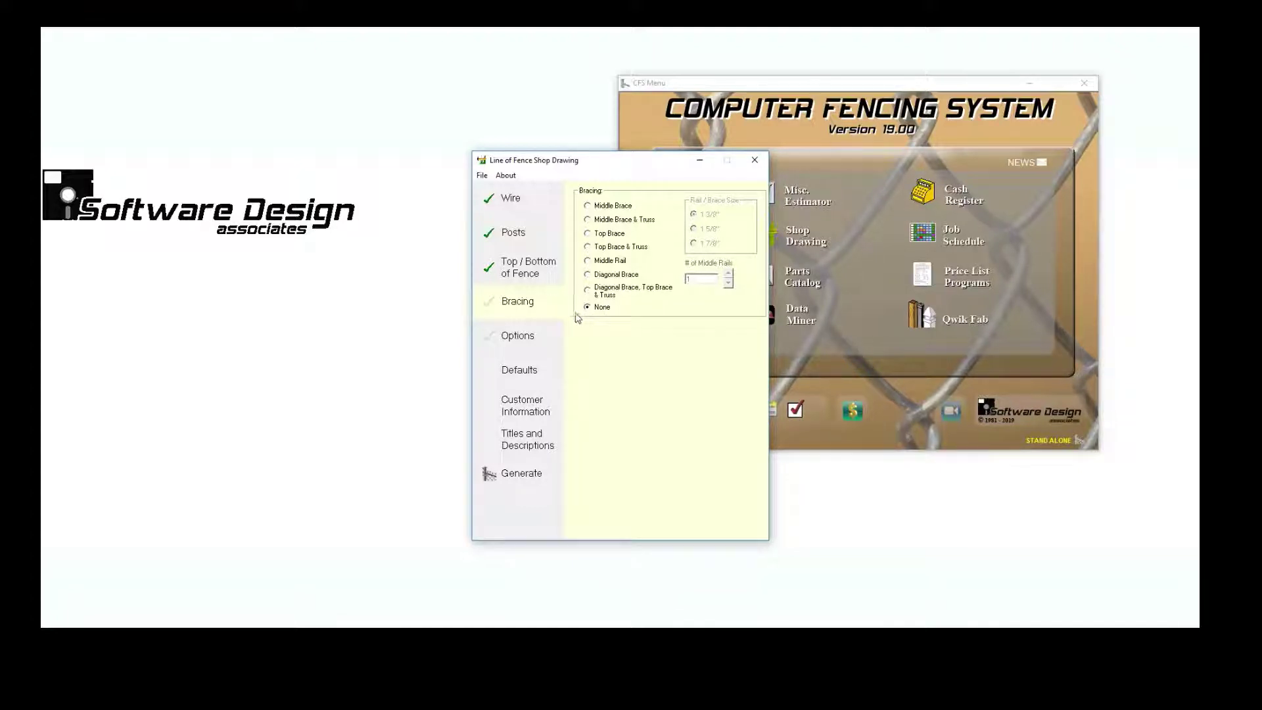
# Fill the Customer Information form from the second saved customer record via Search.
pyautogui.click(525, 341)
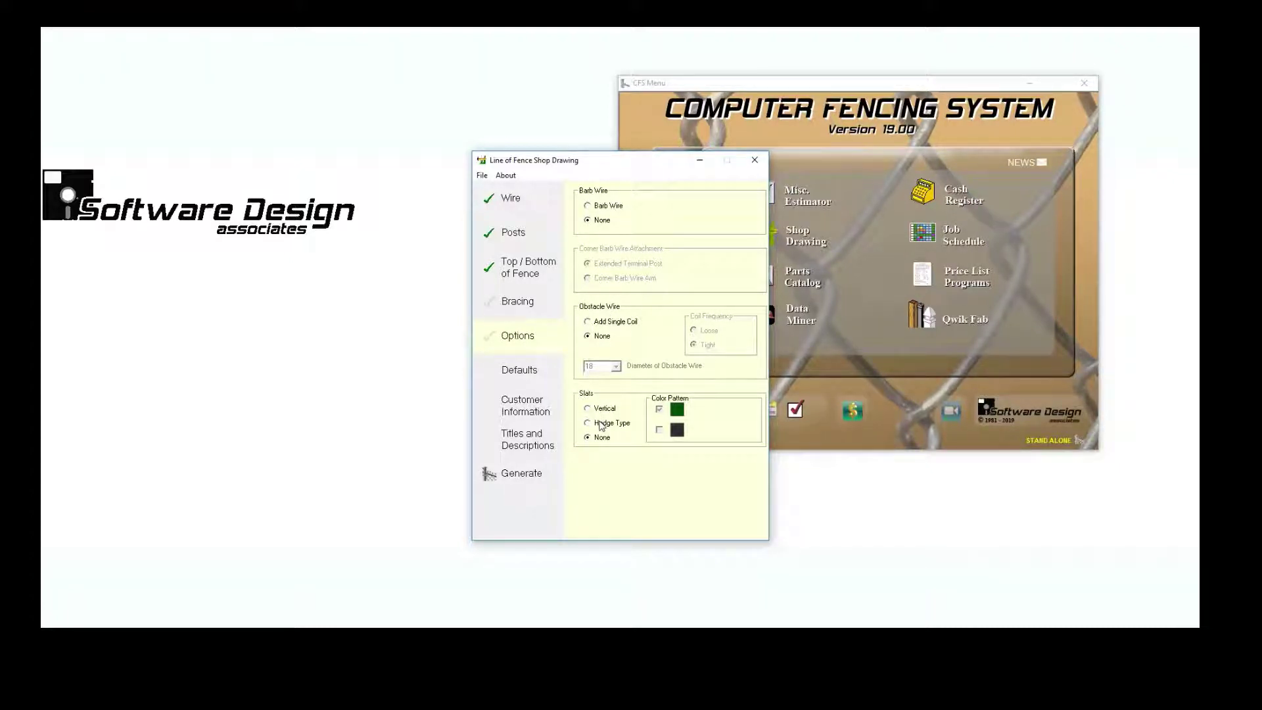
pyautogui.click(531, 413)
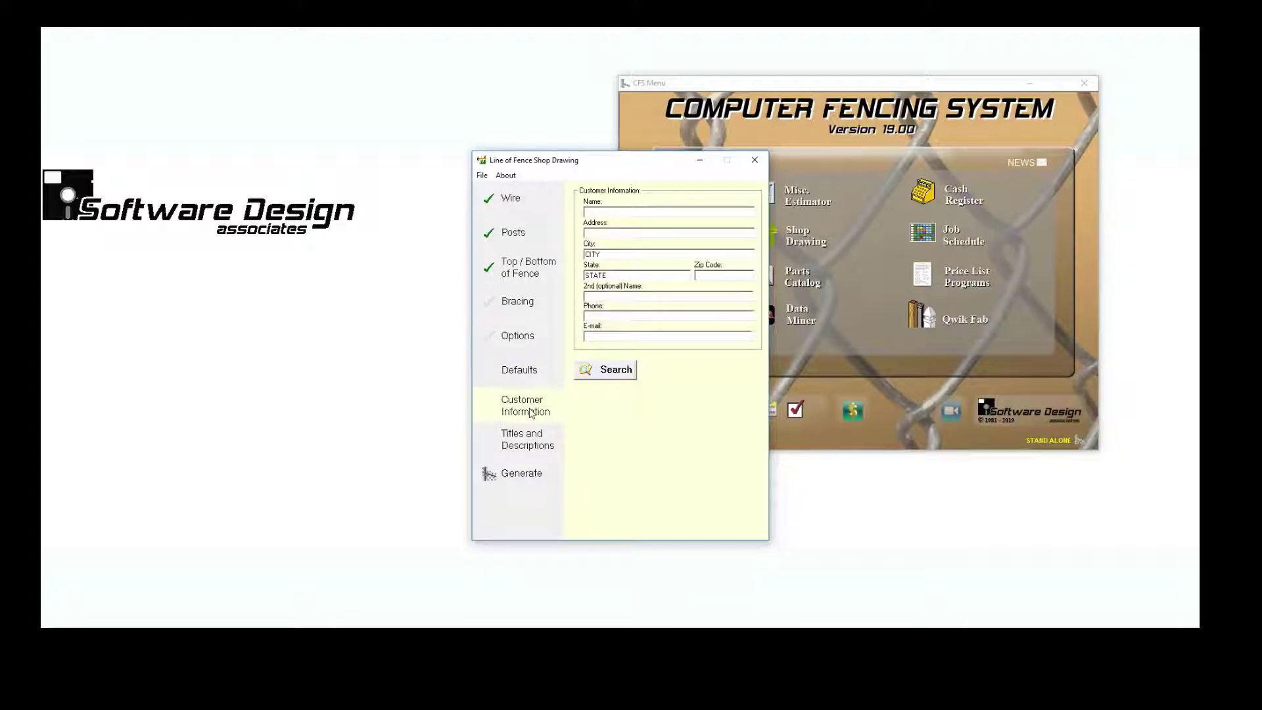
pyautogui.click(604, 214)
pyautogui.click(601, 368)
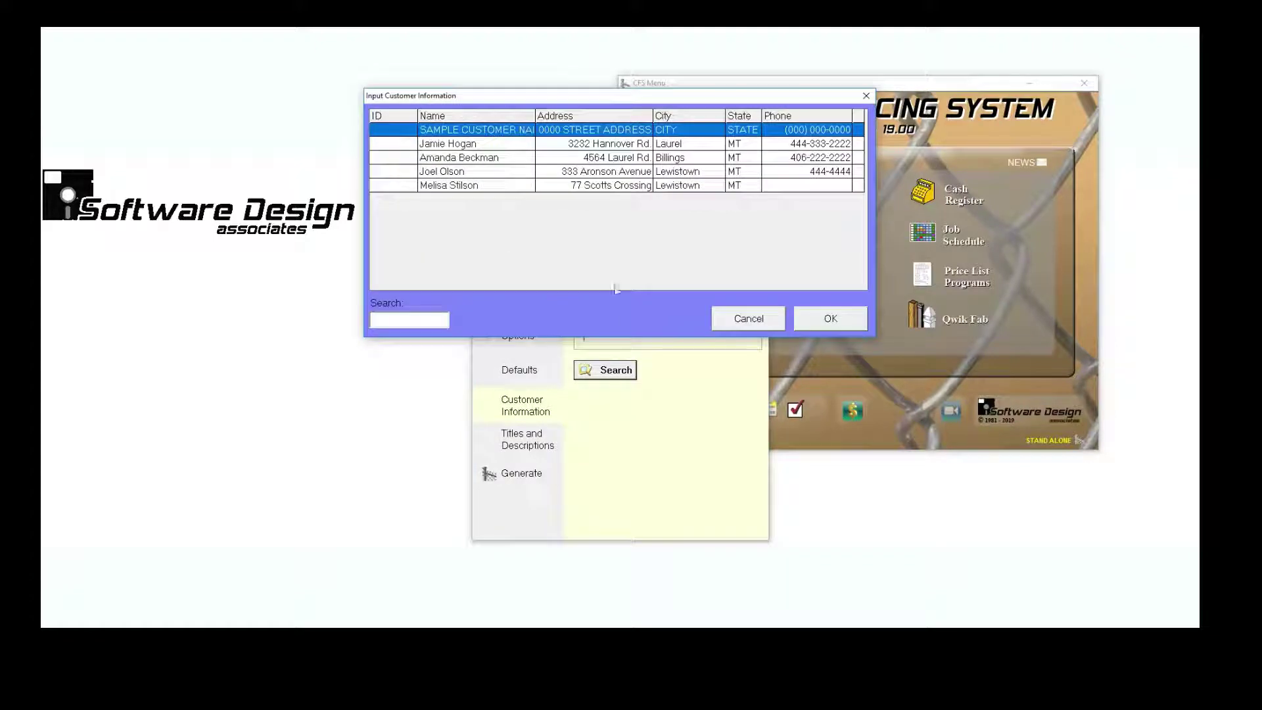
pyautogui.click(589, 146)
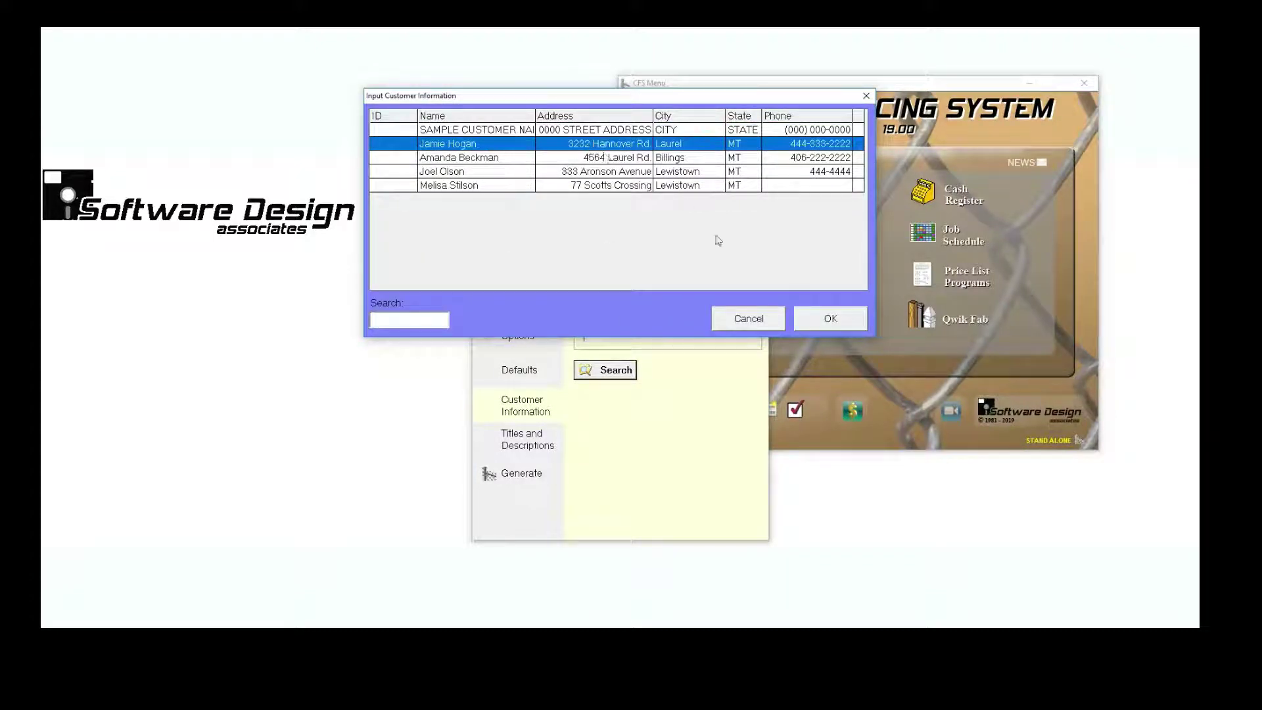
pyautogui.click(809, 322)
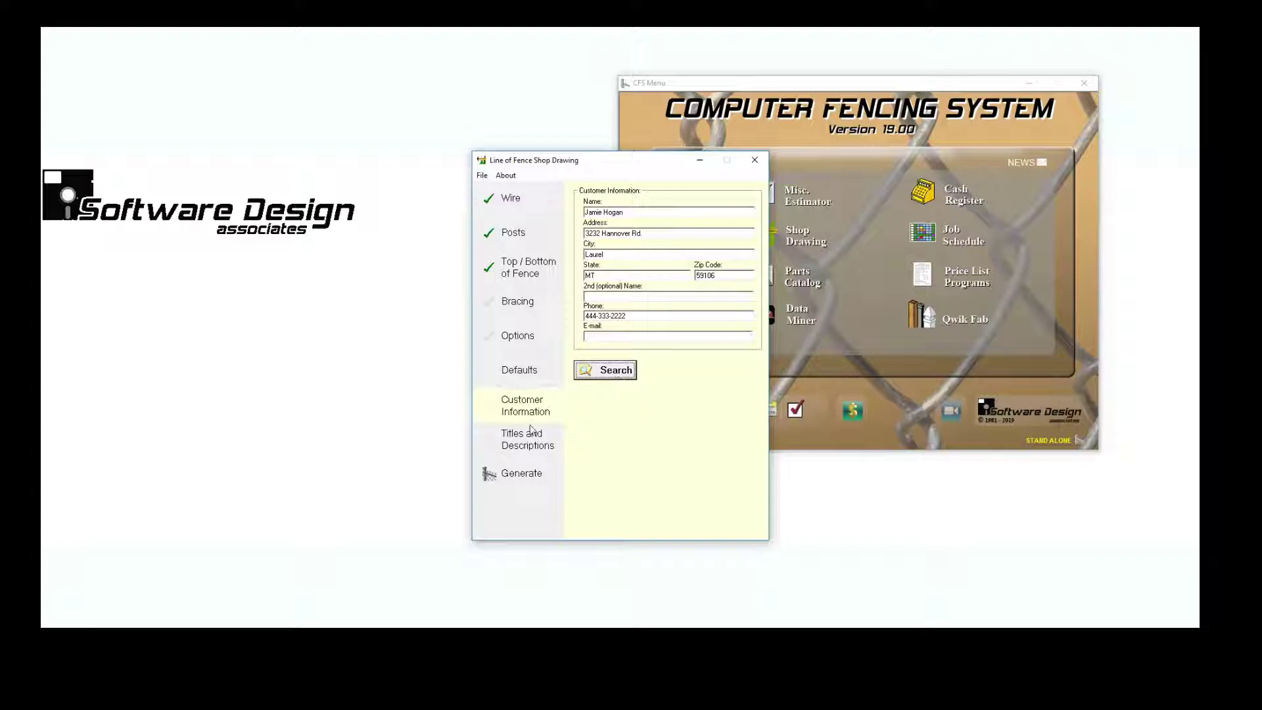
pyautogui.click(531, 440)
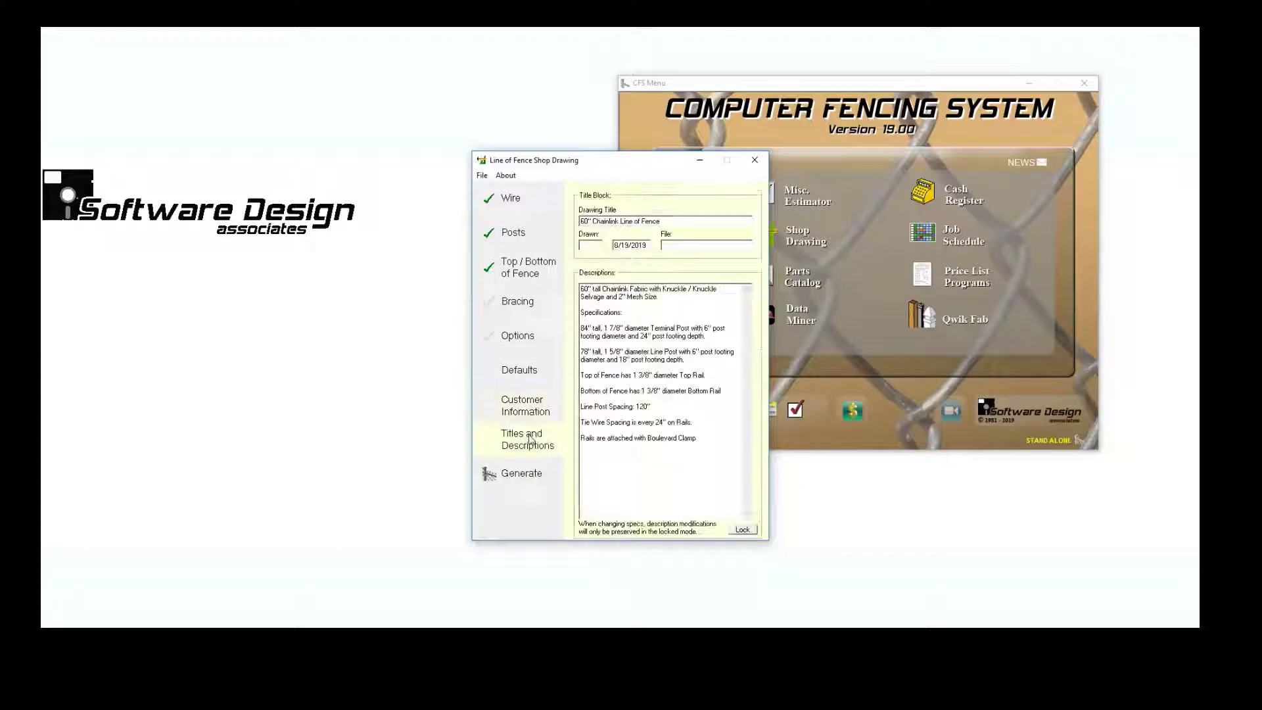
# Append the customer's ranch name as the last description line and lock the descriptions.
pyautogui.click(673, 220)
pyautogui.click(638, 312)
pyautogui.write('Hogan Ranch')
pyautogui.click(744, 529)
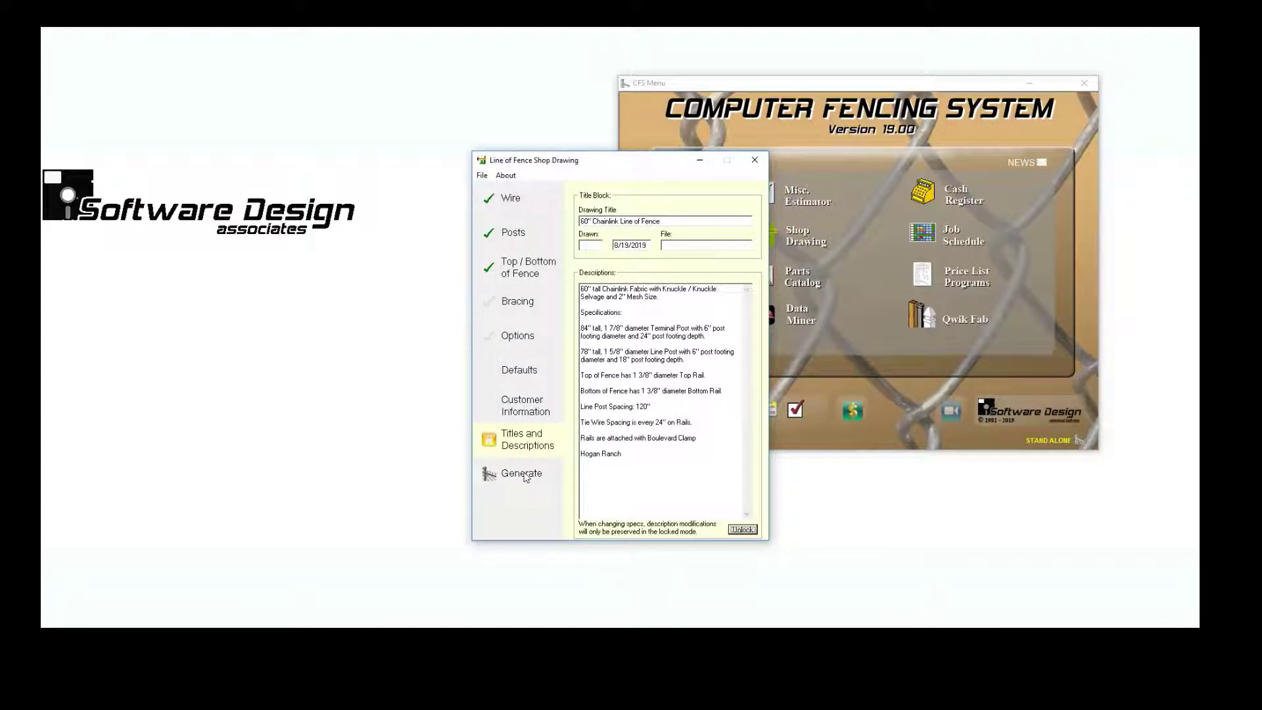
# Regenerate the line-of-fence drawing and print-preview it as CL.PDF.
pyautogui.click(524, 473)
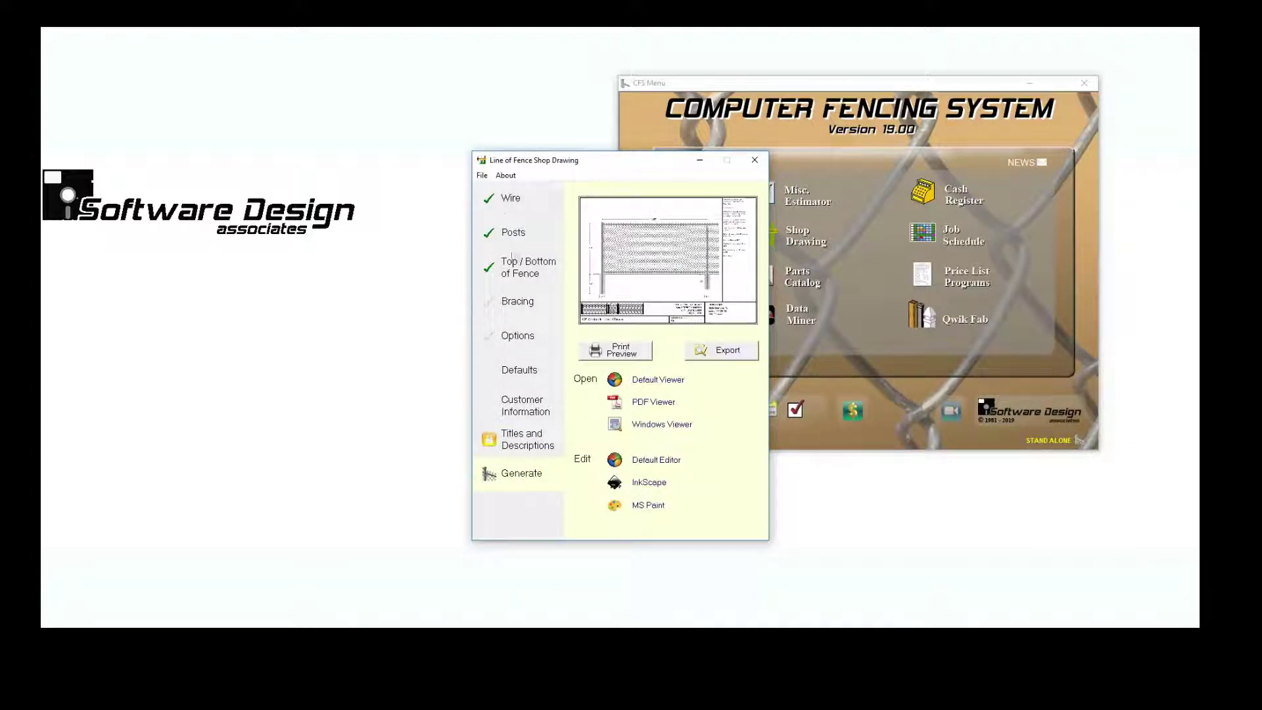
pyautogui.click(483, 176)
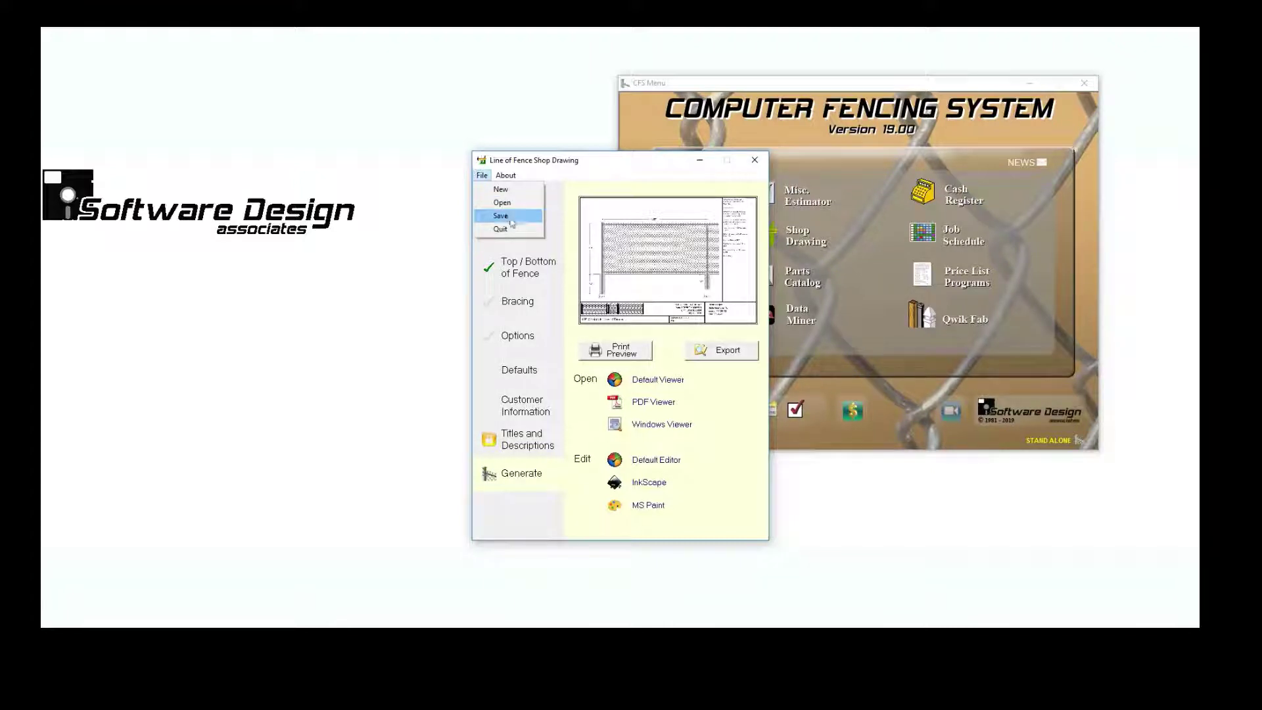
pyautogui.click(615, 349)
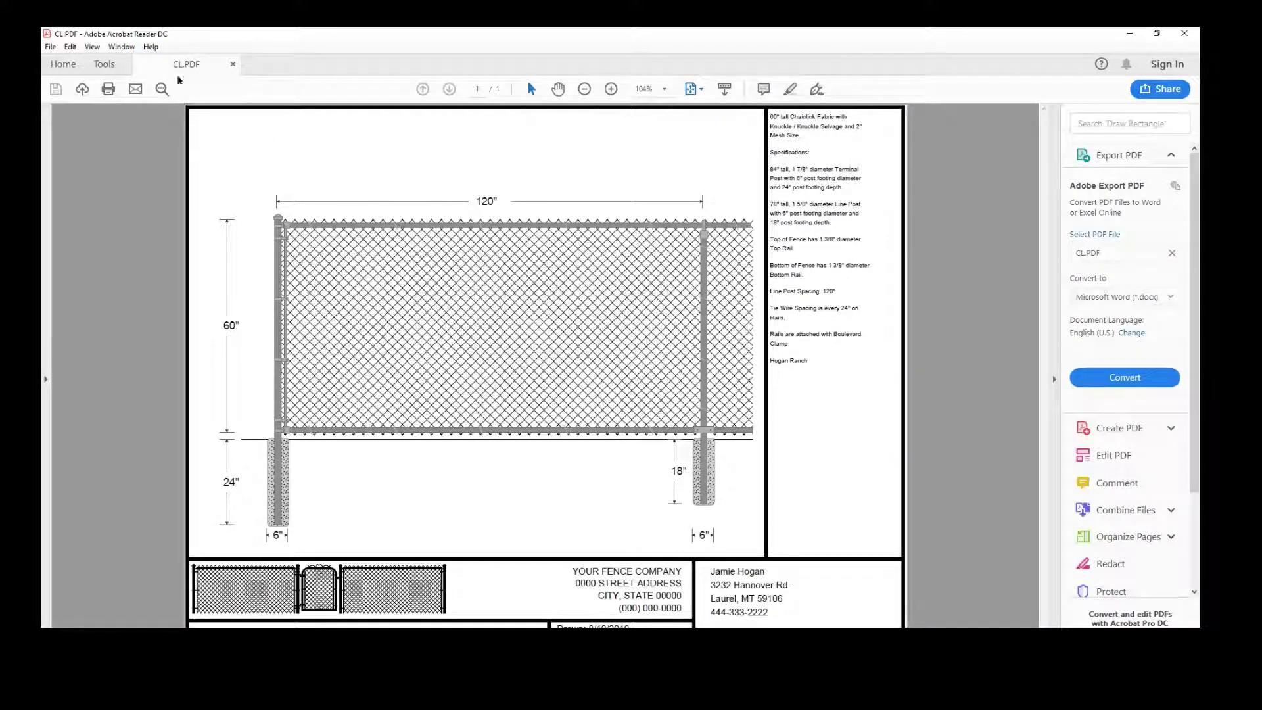
# Check the Save As options for CL.PDF, then cancel without saving.
pyautogui.click(49, 46)
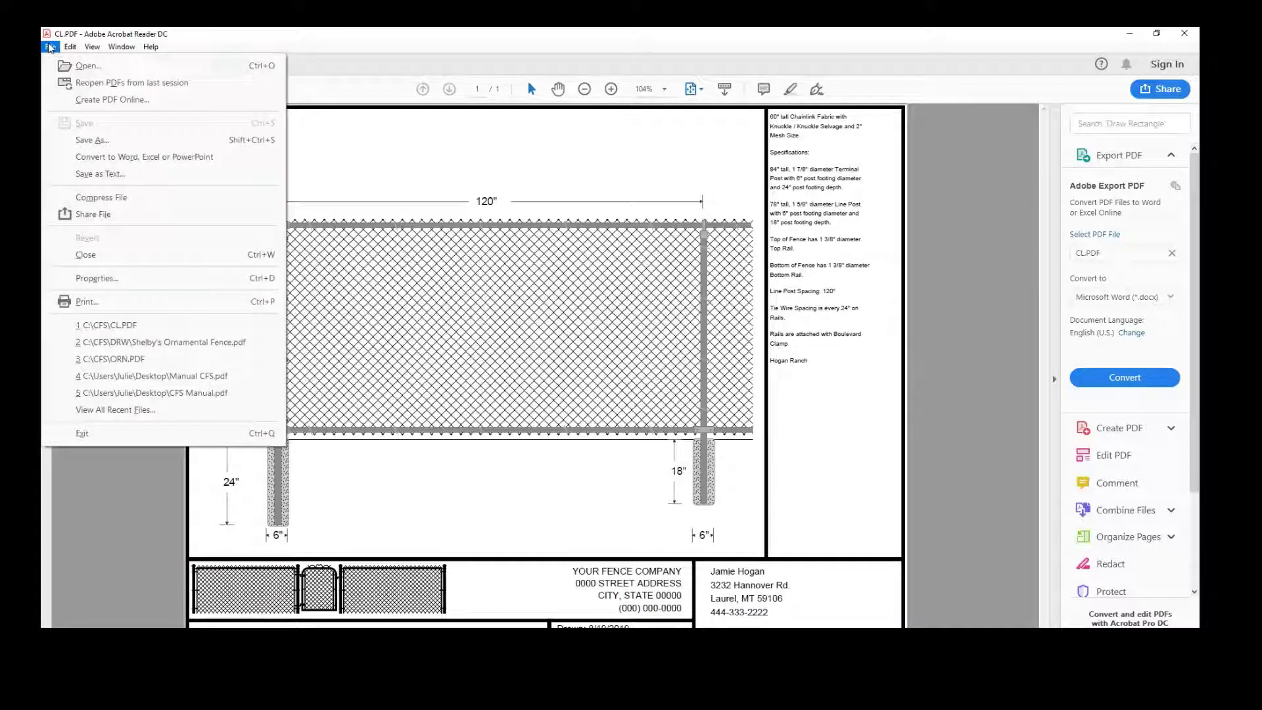
pyautogui.click(88, 141)
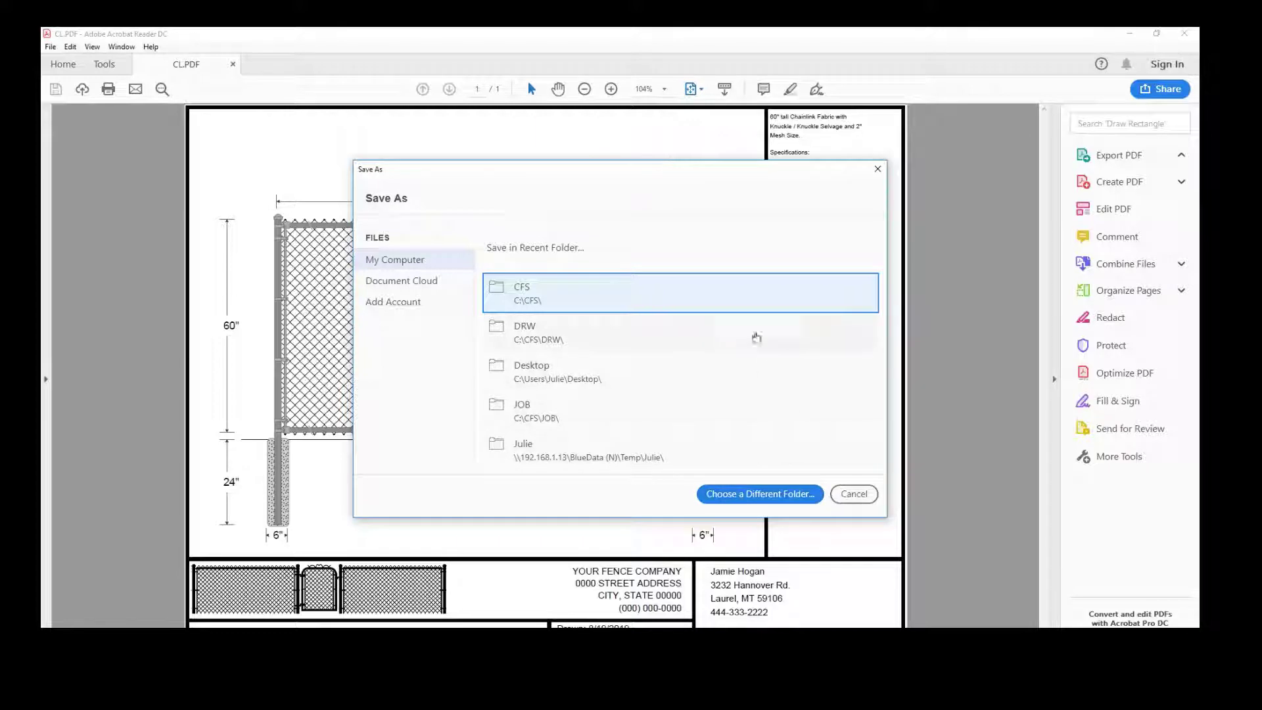
pyautogui.click(878, 170)
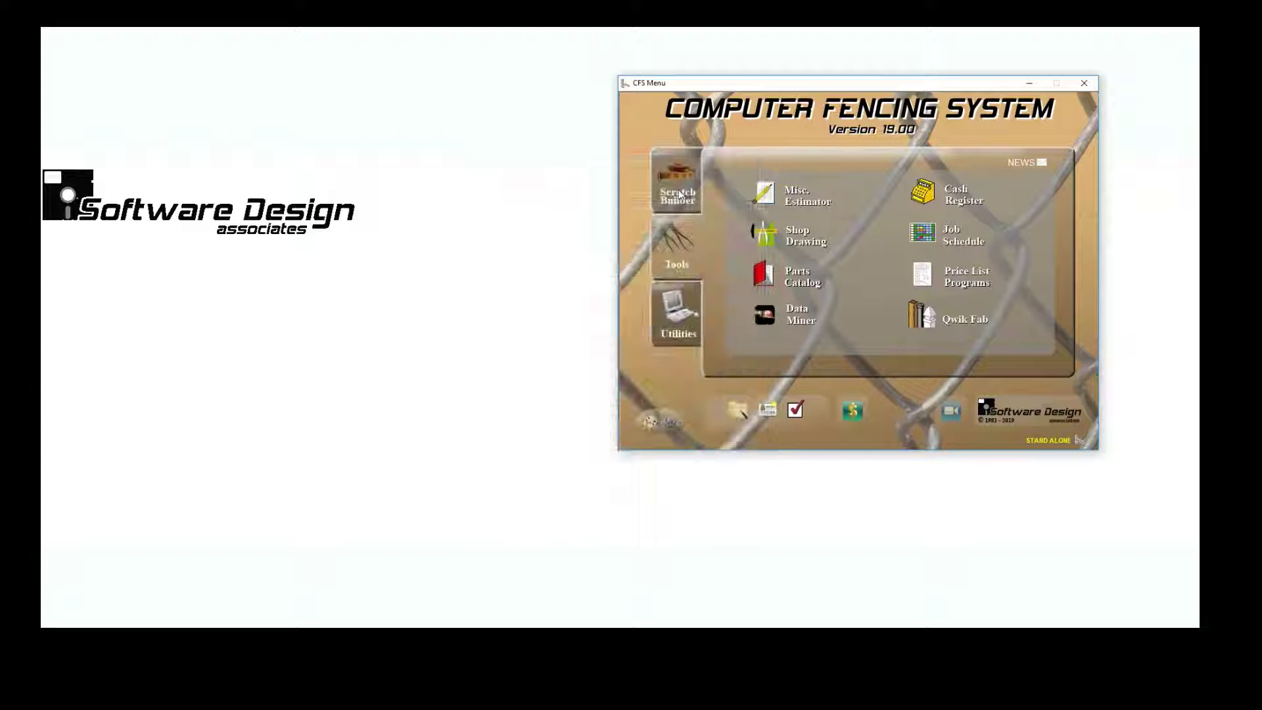
# Launch the Chainlink Scratch Builder and confirm the product line.
pyautogui.click(680, 194)
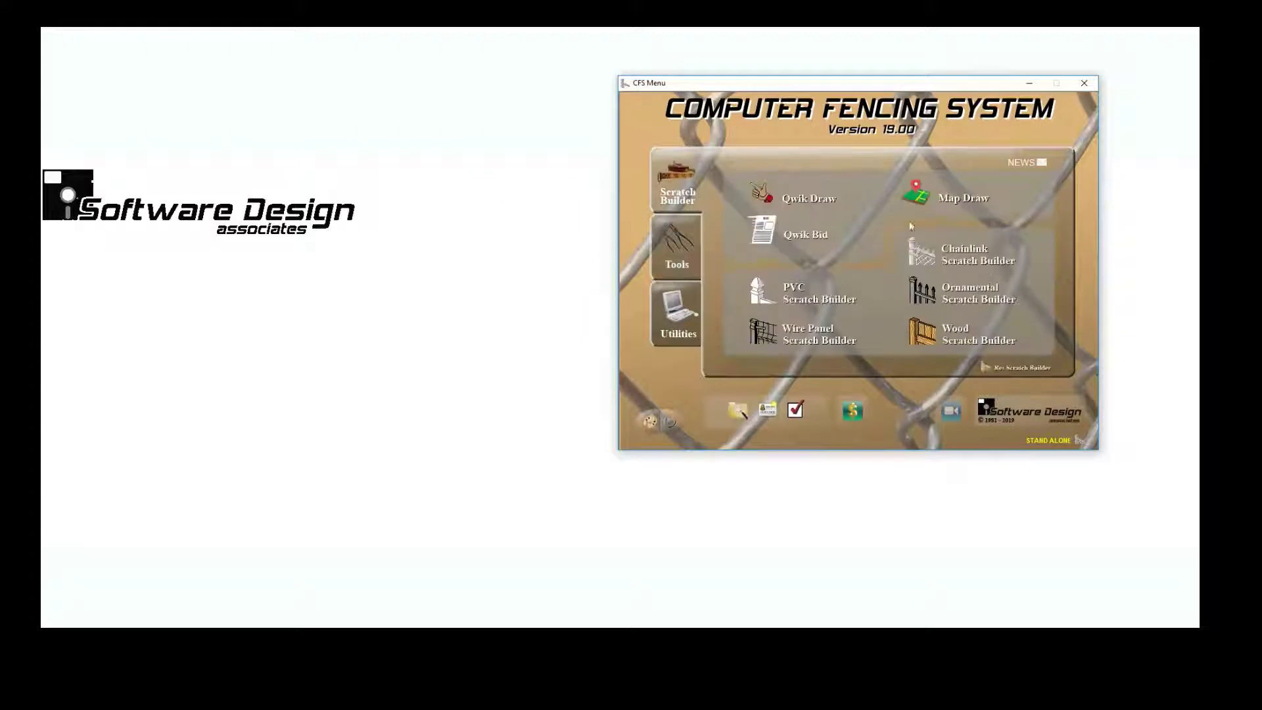
pyautogui.click(953, 253)
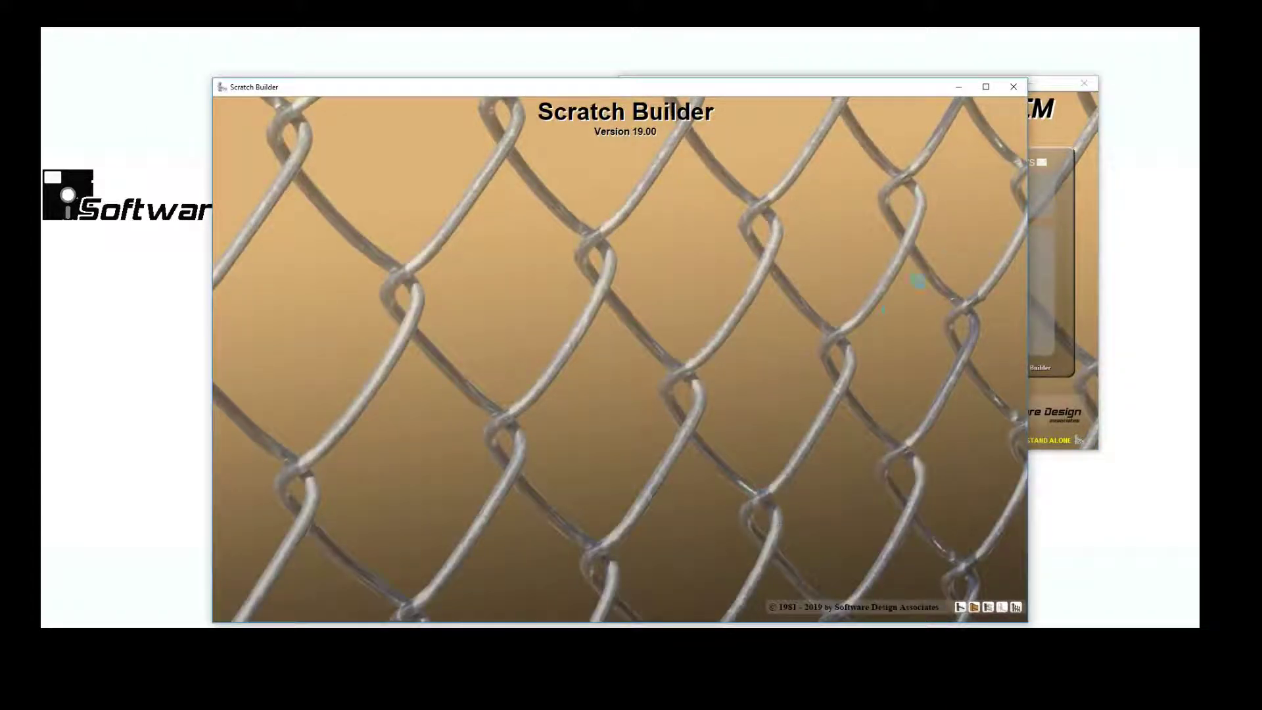
pyautogui.click(695, 440)
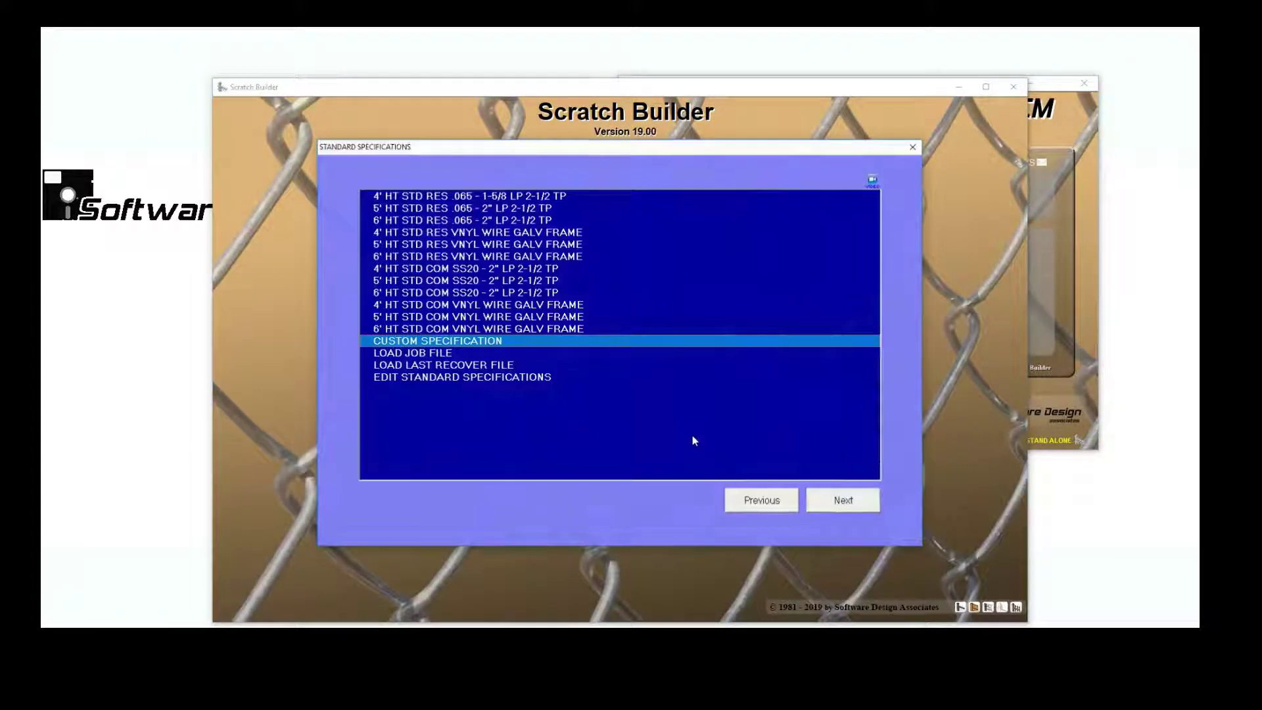
# Load the customer's saved .JSO job file.
pyautogui.click(476, 354)
pyautogui.click(834, 502)
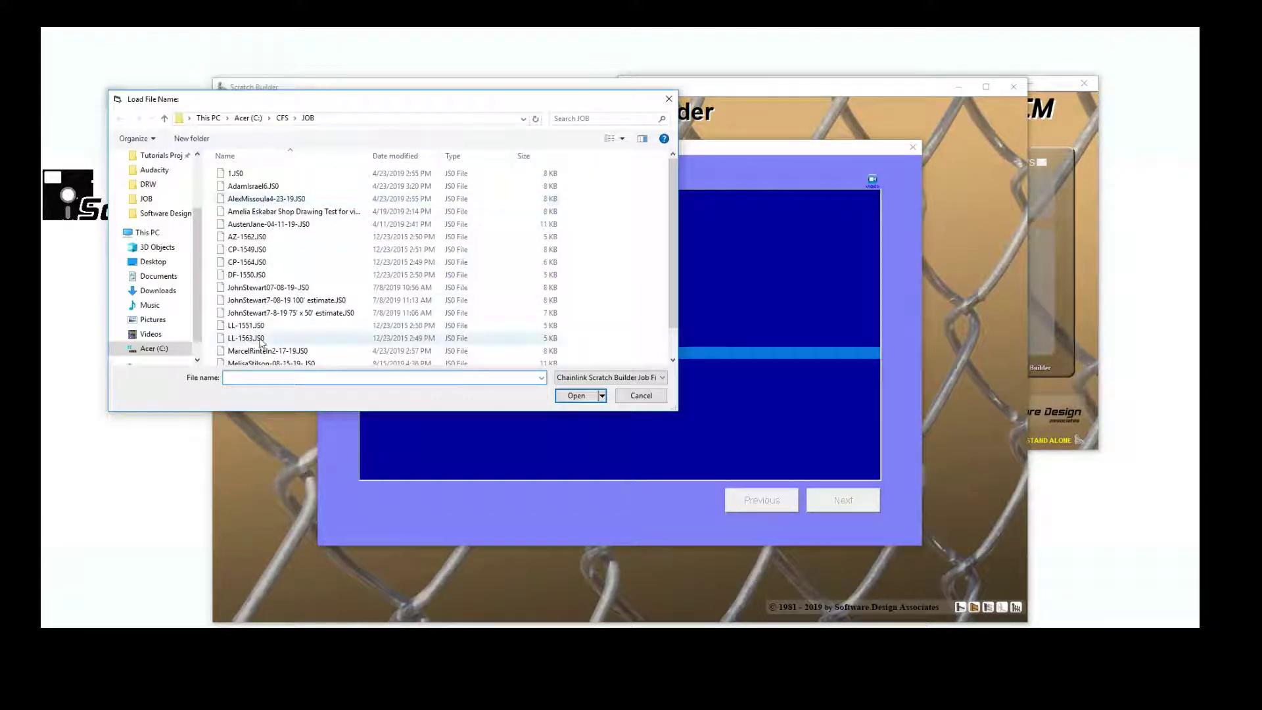
pyautogui.scroll(-1, 261, 341)
pyautogui.click(270, 333)
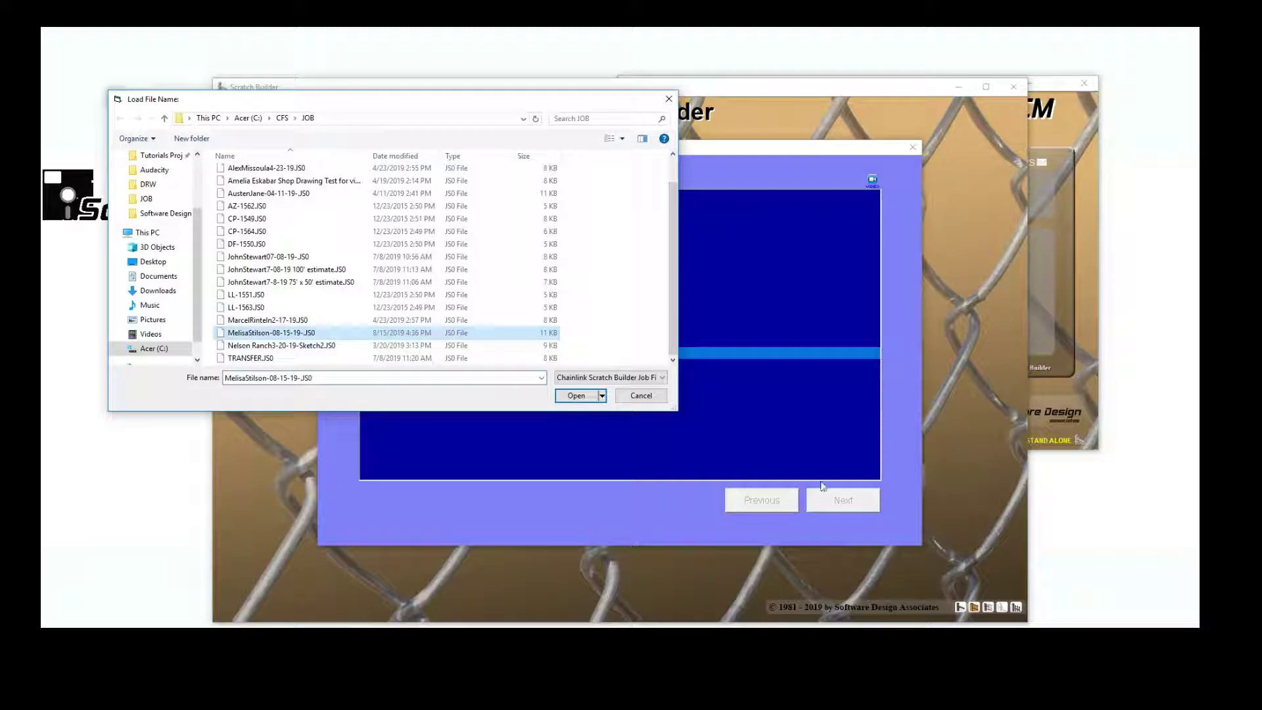
pyautogui.click(577, 395)
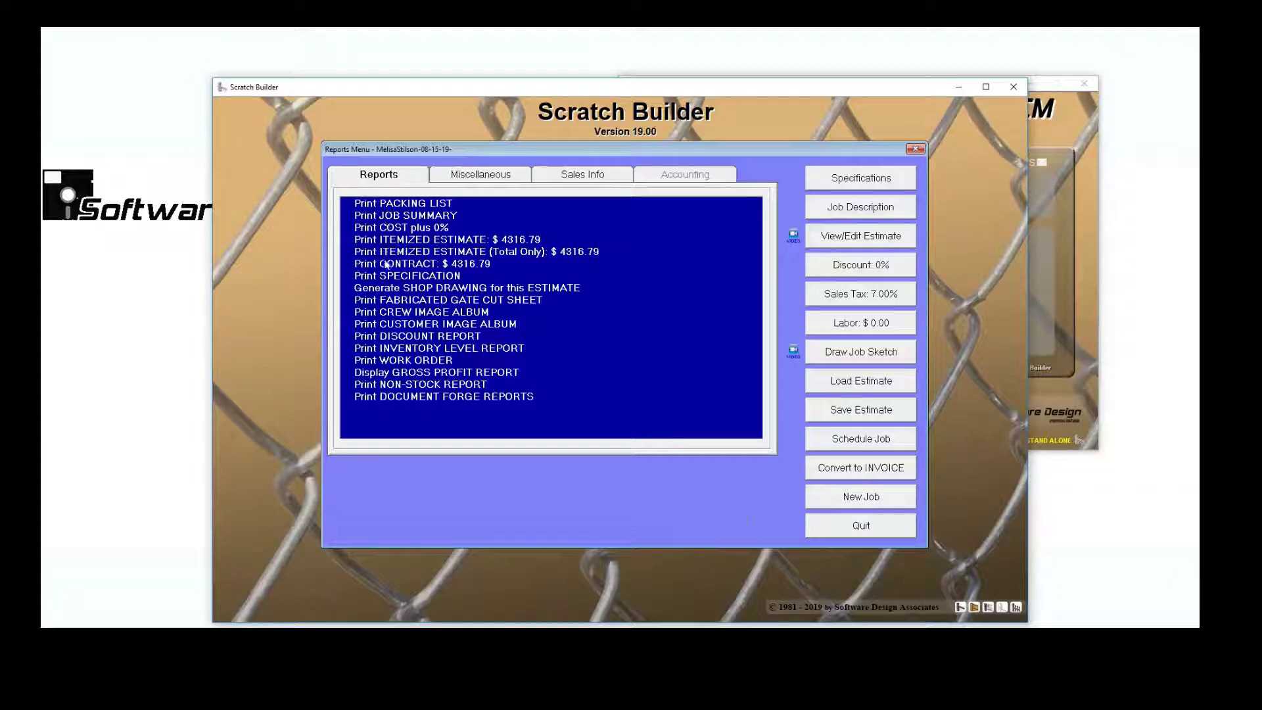
# Generate a shop drawing of the 10' DOUBLE GATE from the estimate and print-preview it.
pyautogui.click(390, 289)
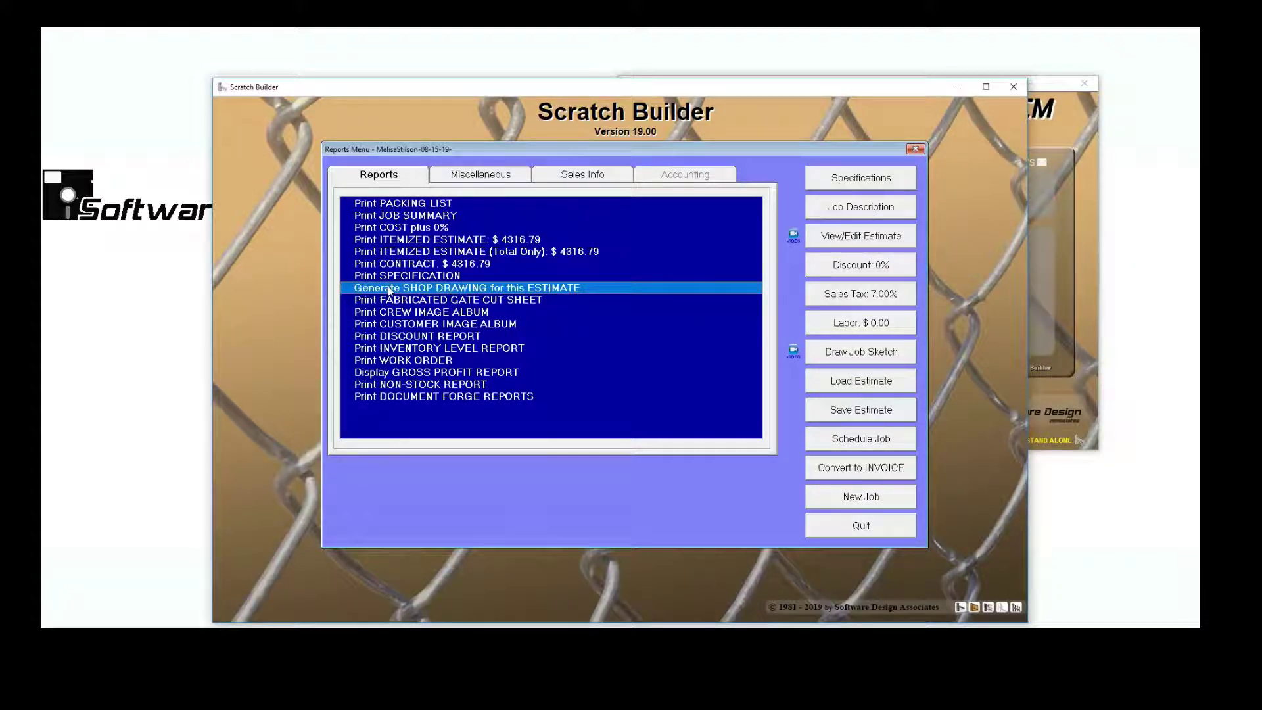
pyautogui.doubleClick(390, 289)
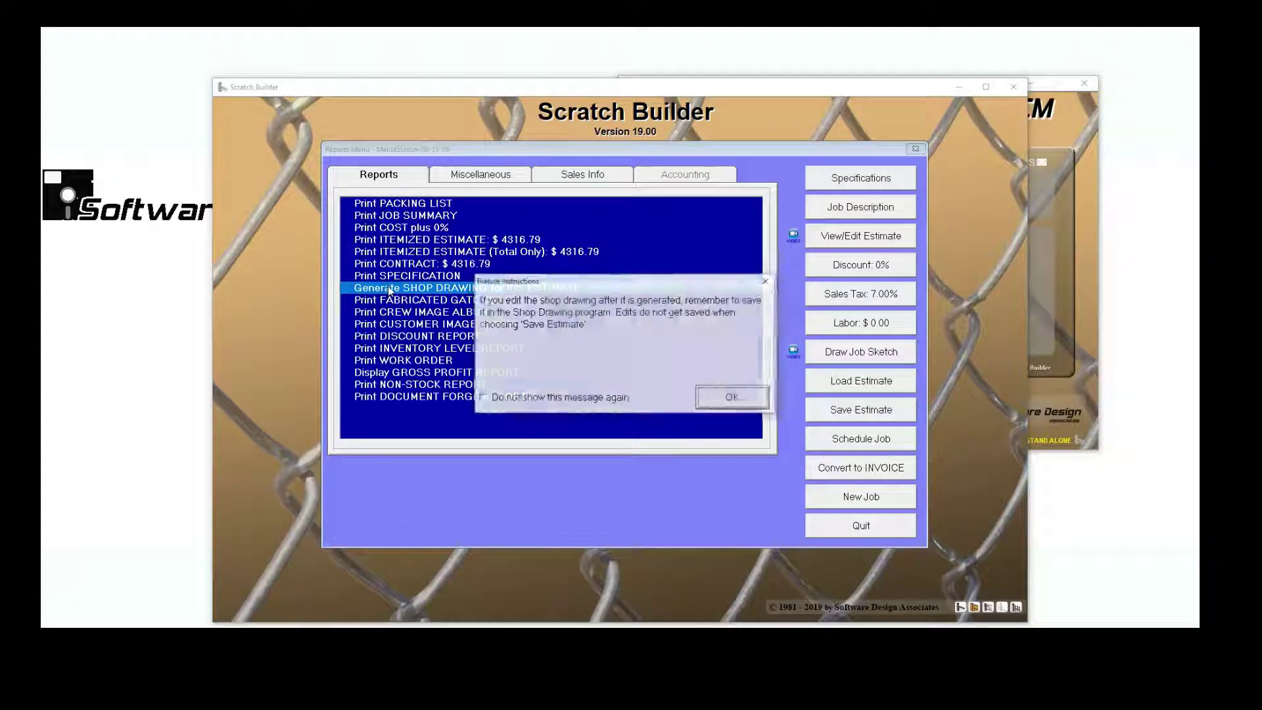
pyautogui.click(708, 398)
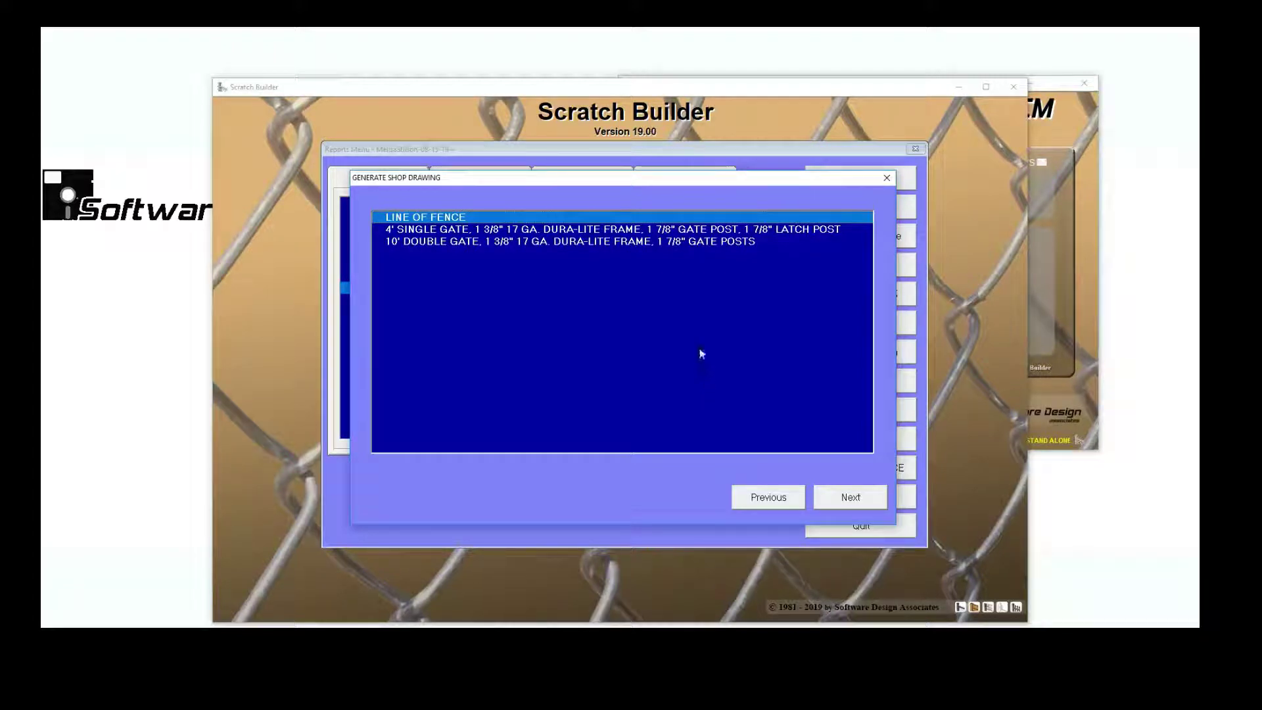
pyautogui.click(678, 242)
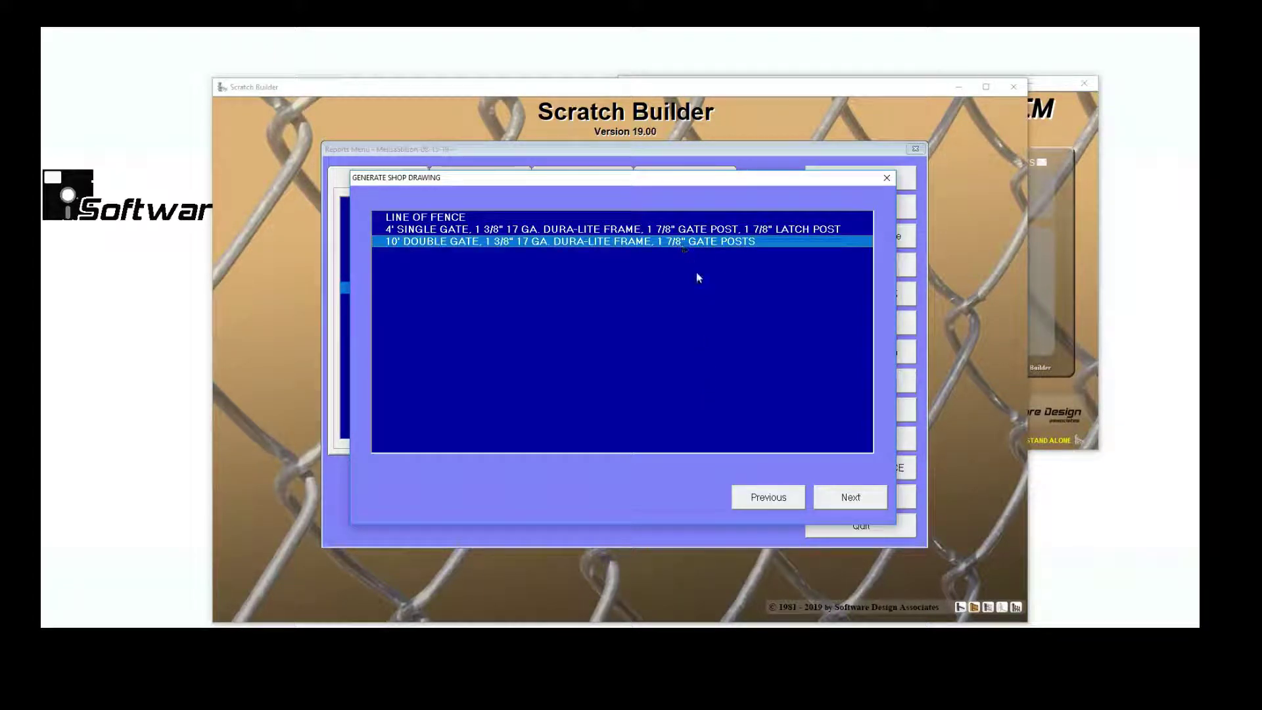
pyautogui.click(842, 499)
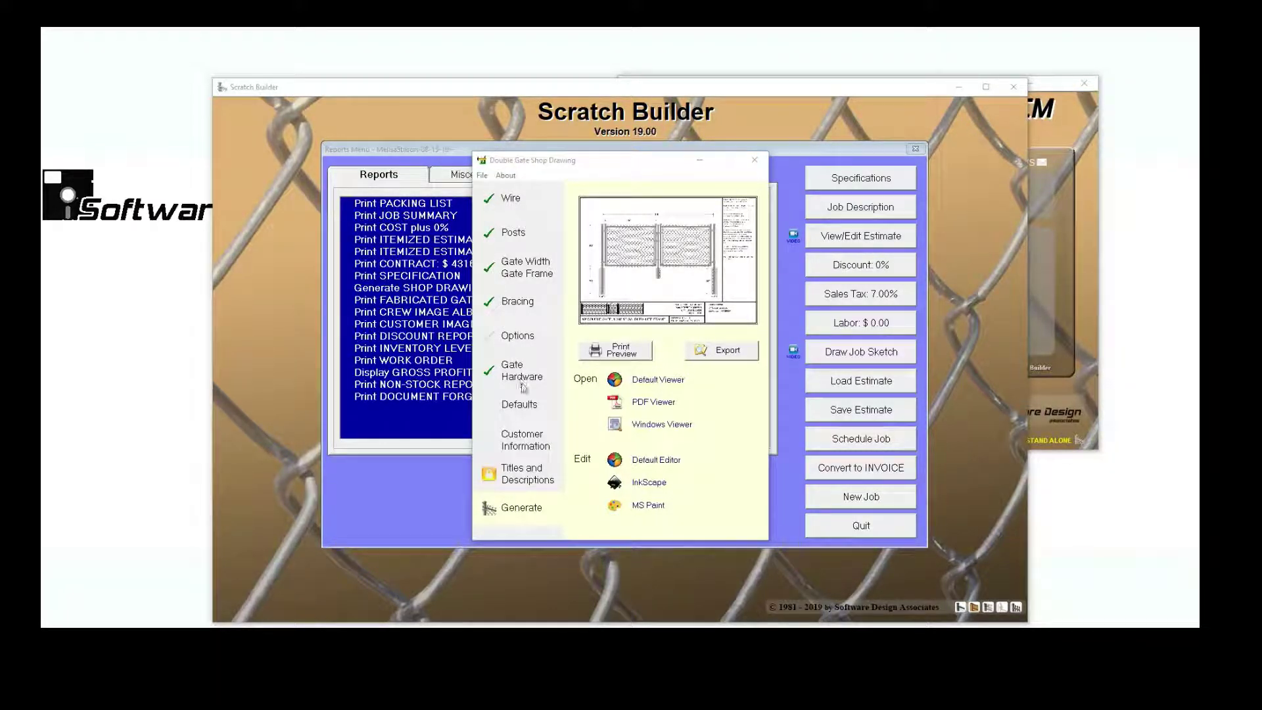
pyautogui.click(633, 353)
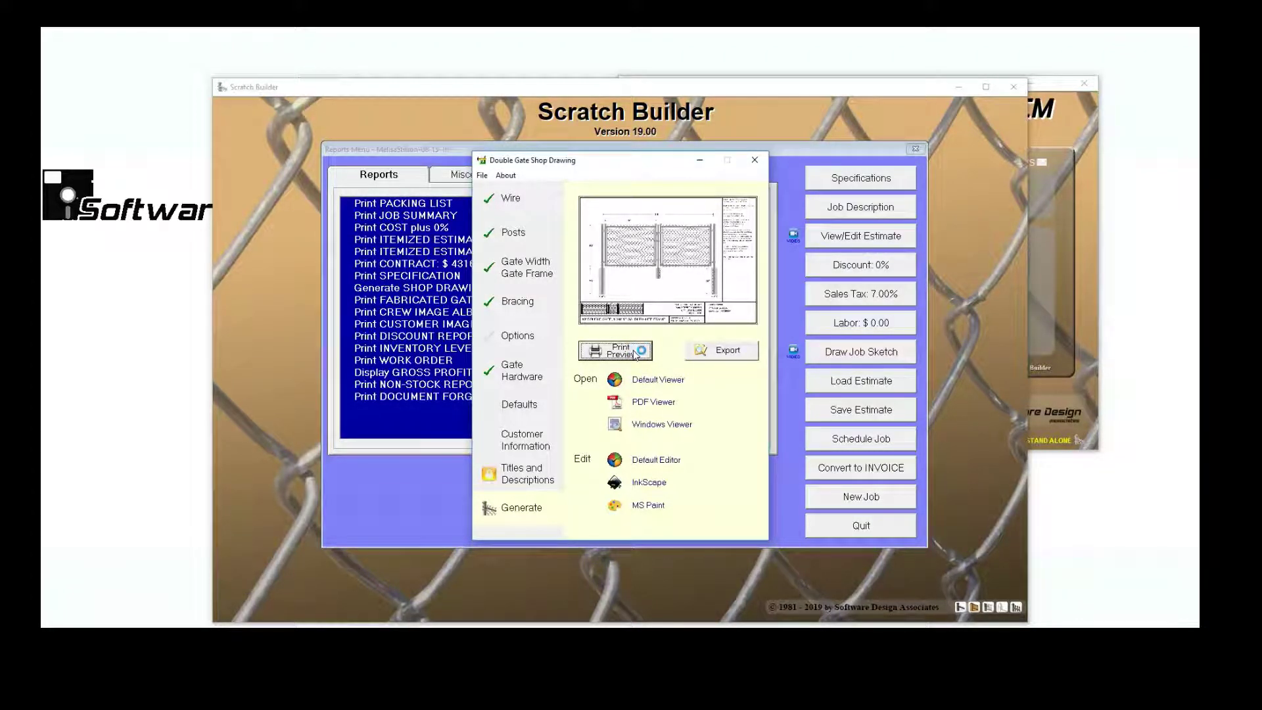